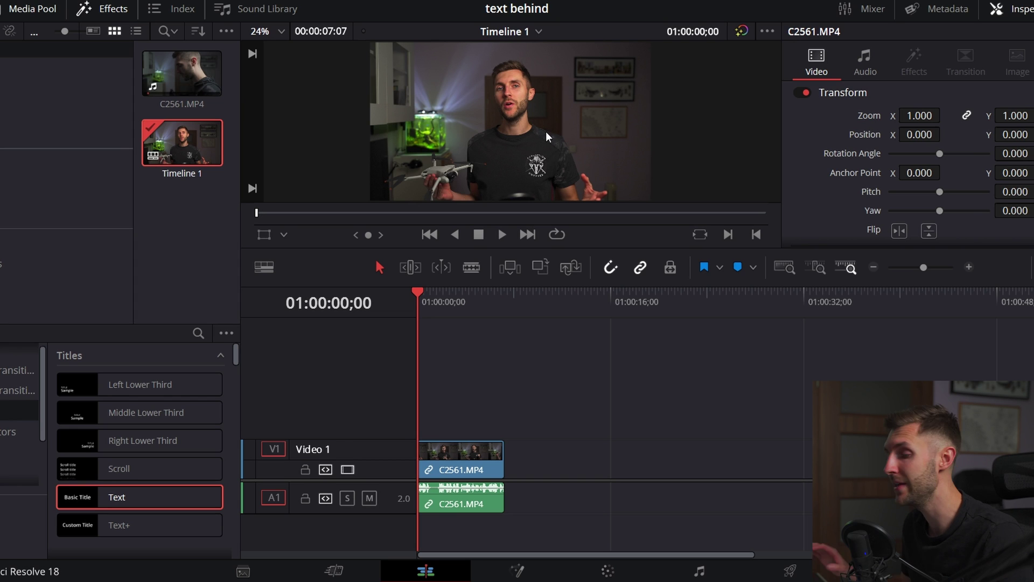
Duplicate the C2561.MP4 clip on the timeline with copy and paste.
click(451, 467)
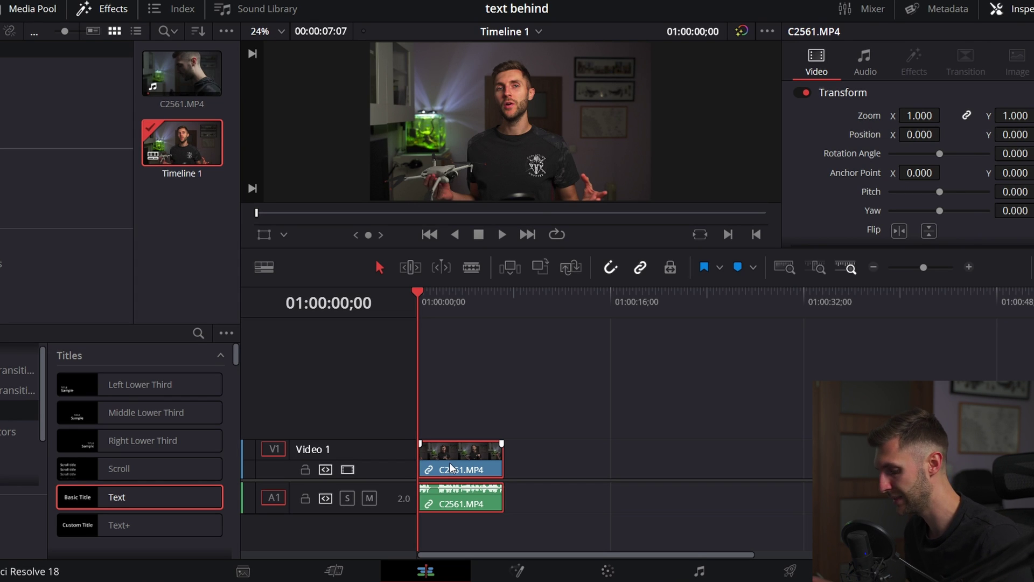
key(ctrl+c)
click(540, 335)
key(ctrl+v)
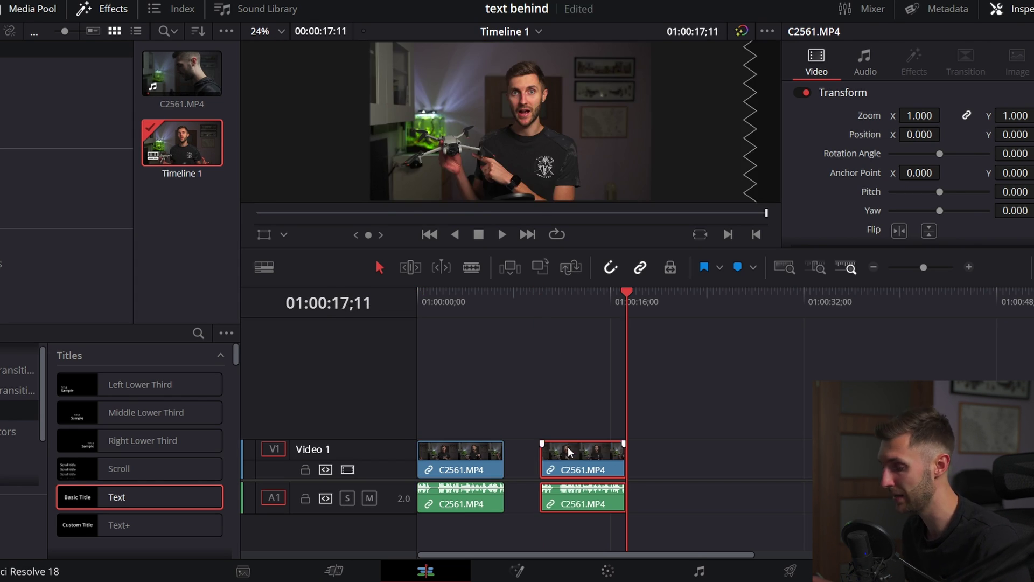
Delete the copy's audio, stack the video-only copy on V3, and drop in a Text title.
right_click(592, 469)
right_click(592, 501)
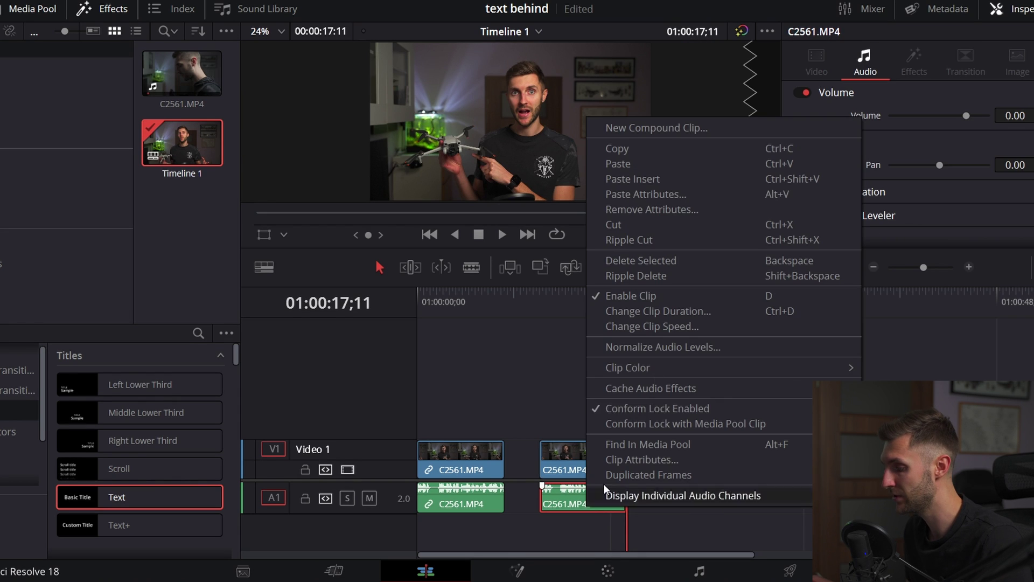
click(631, 261)
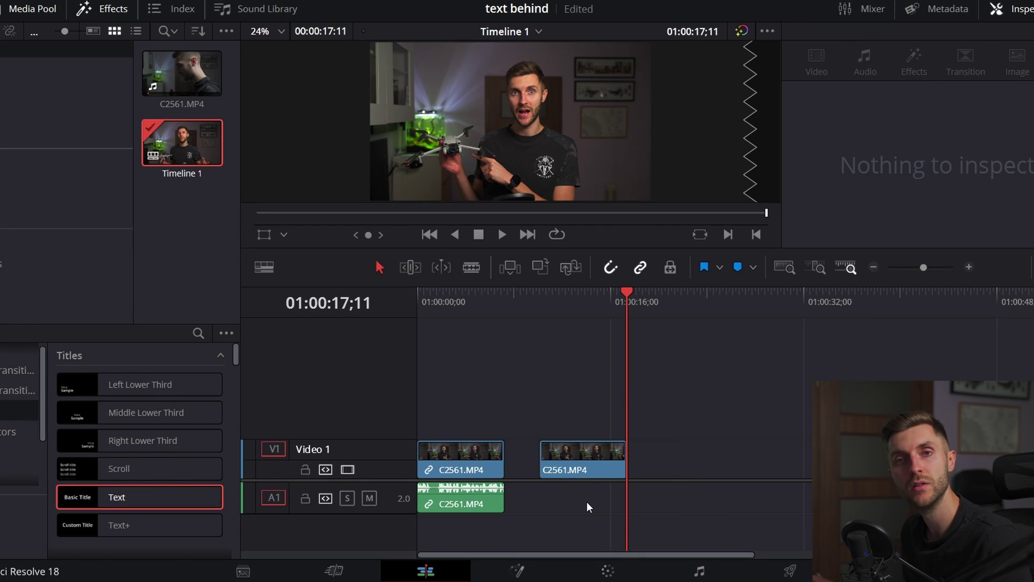
drag(587, 451, 455, 389)
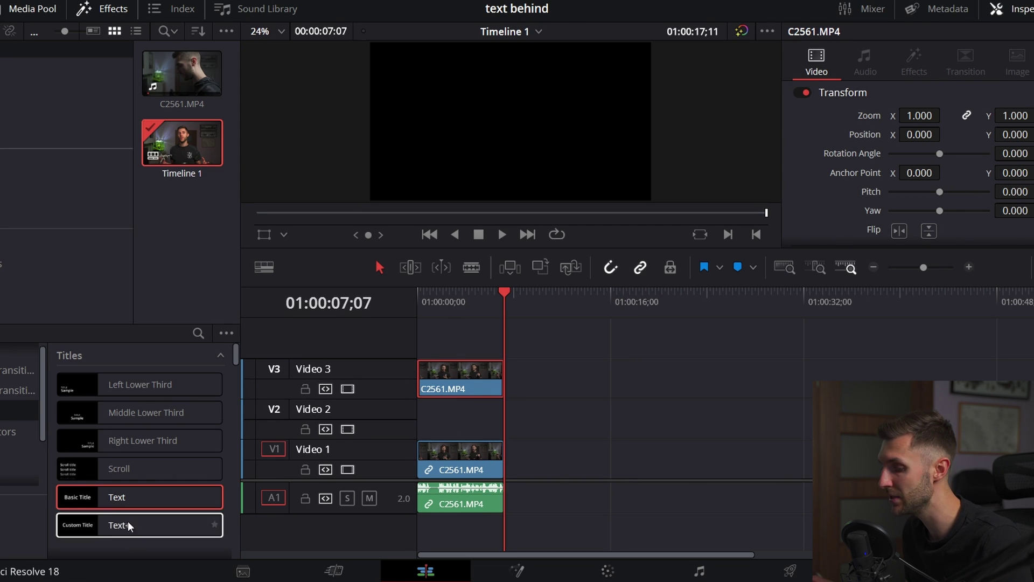
drag(116, 497, 500, 424)
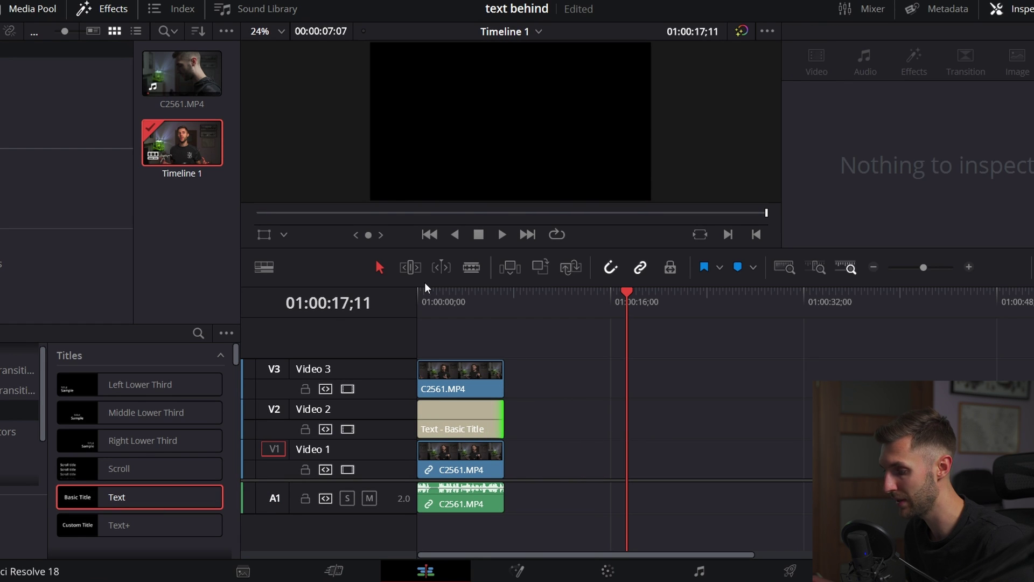
Select the top C2561.MP4 copy on Video 3 and open it in Fusion.
click(457, 368)
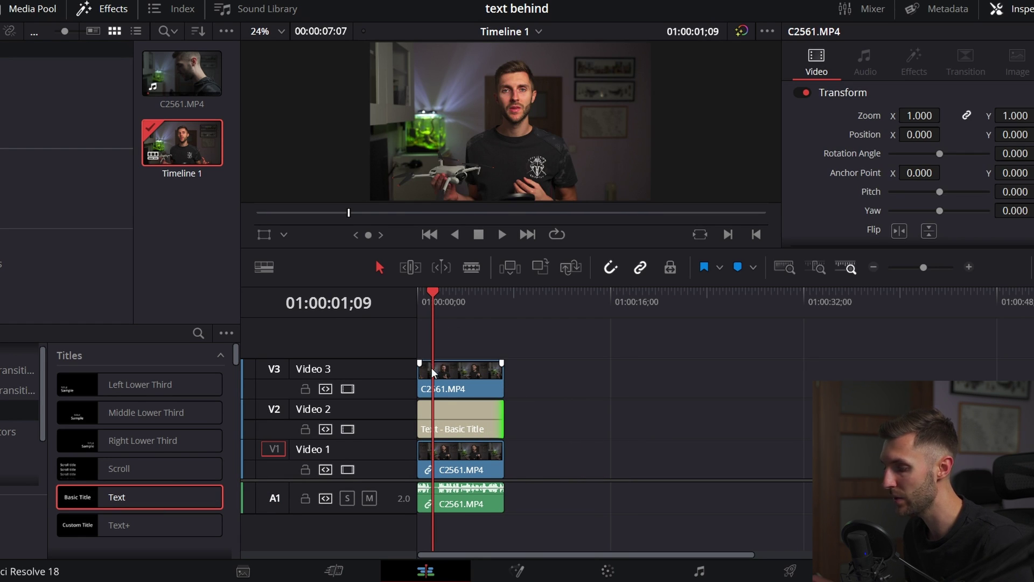
click(459, 447)
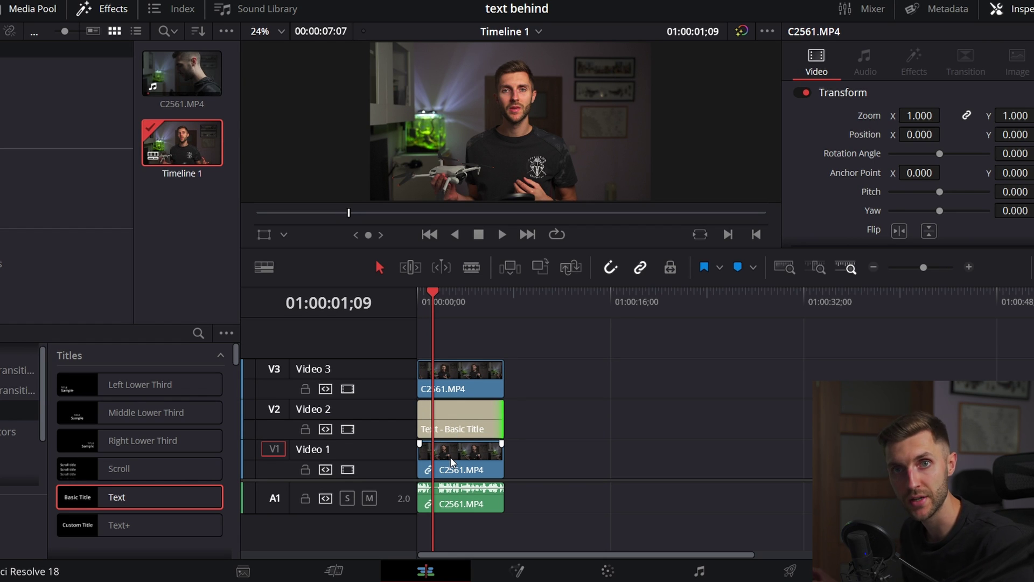
click(463, 392)
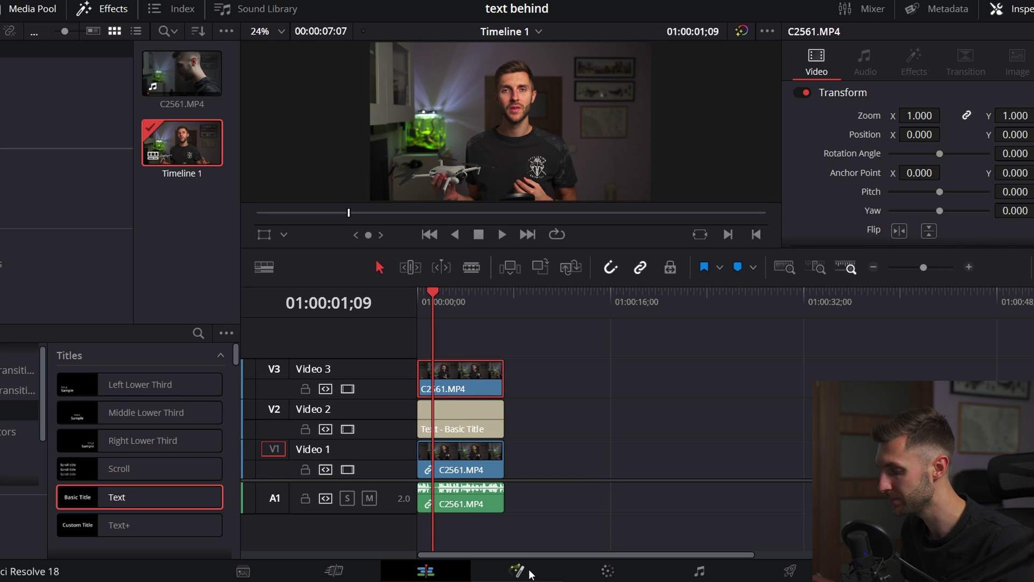
click(524, 570)
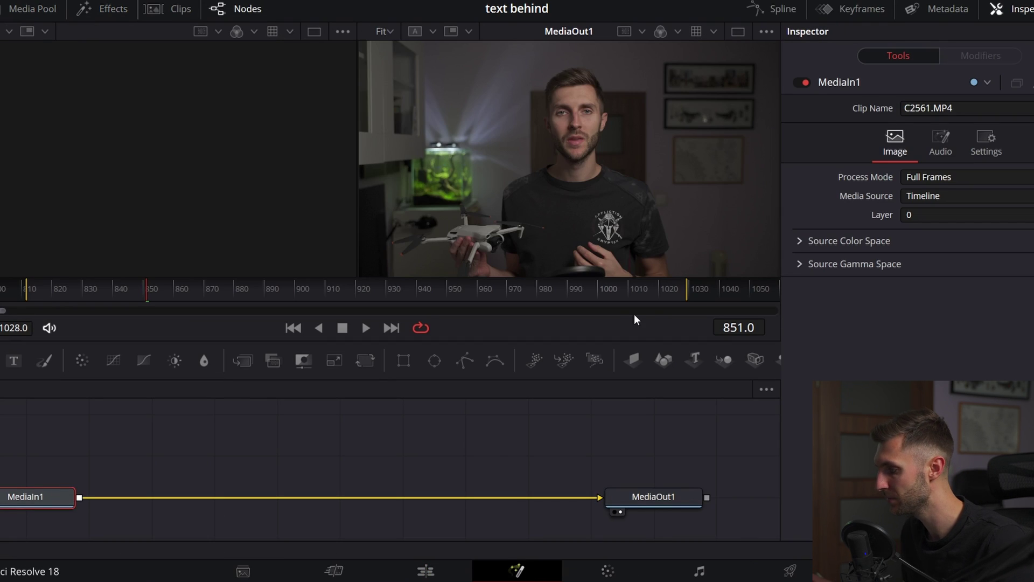
Add a Magic Mask node and insert it between MediaIn1 and MediaOut1.
key(shift+space)
text(magic)
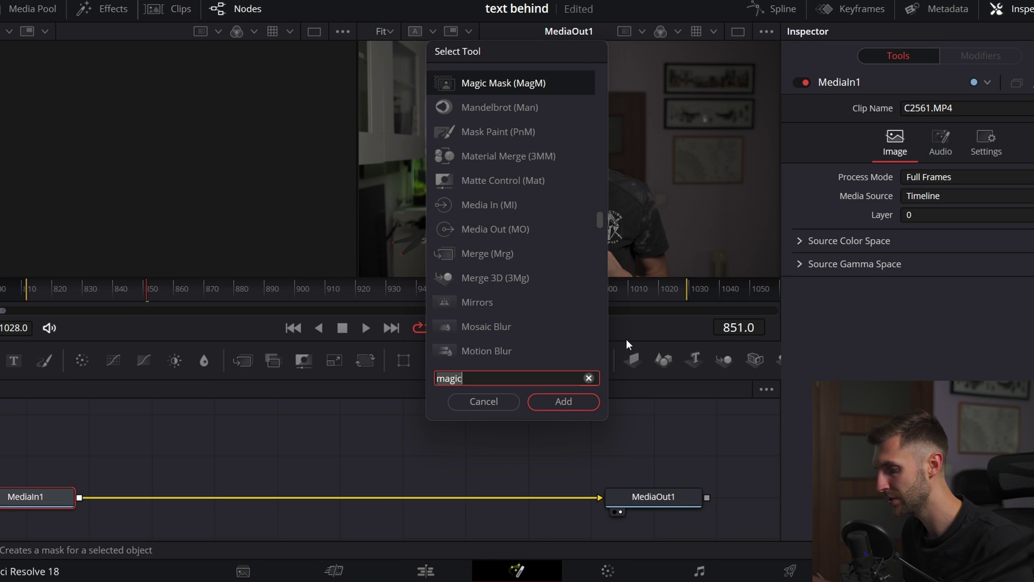
text( mask)
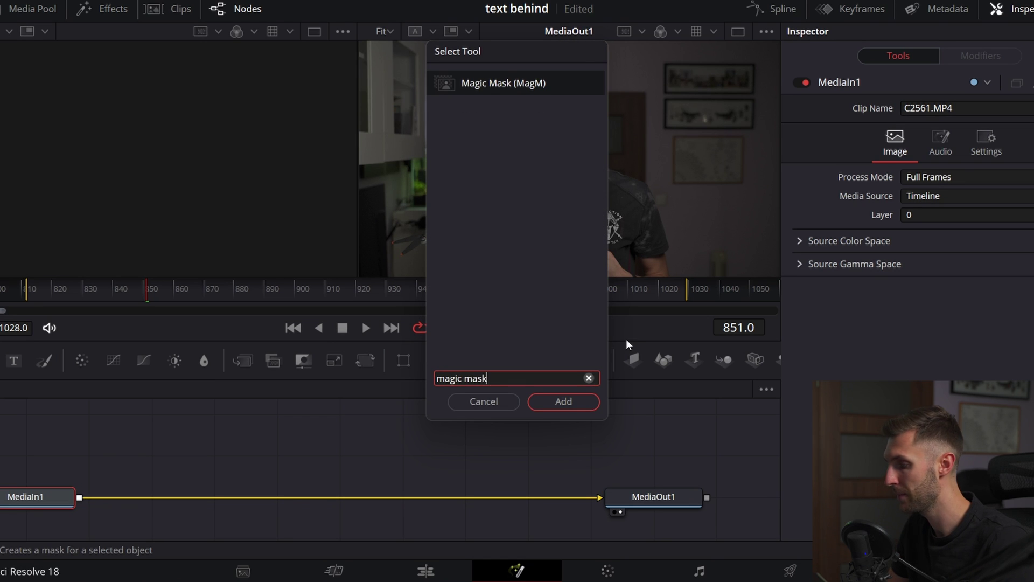
key(Return)
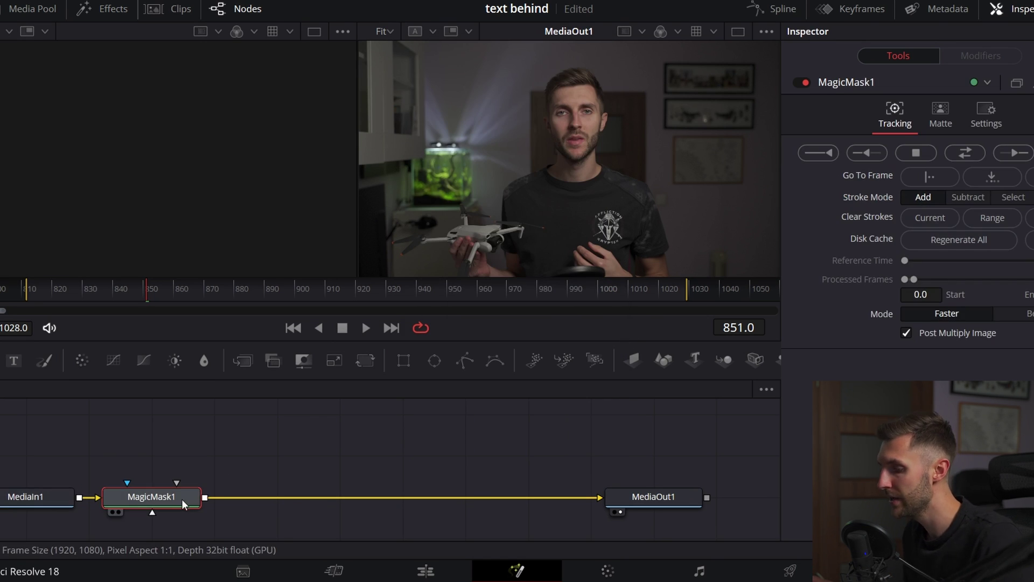
drag(182, 499, 328, 495)
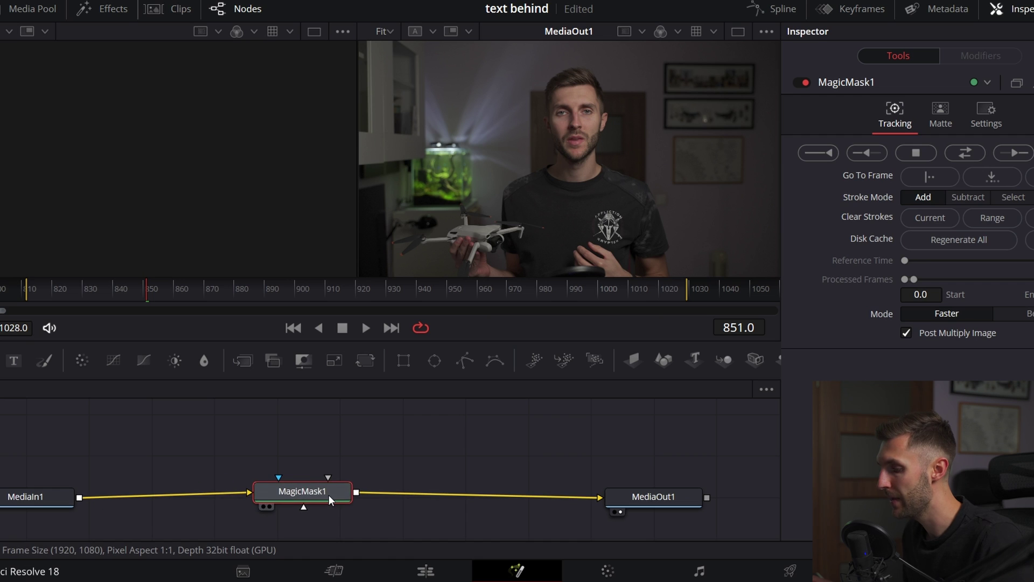
Set the Magic Mask to Better, stroke the presenter, and set Matte Blur to 0.1.
click(1014, 316)
mouse_move(574, 78)
mouse_down()
mouse_move(581, 158)
mouse_move(568, 256)
mouse_move(611, 204)
mouse_move(642, 217)
mouse_move(655, 259)
mouse_move(637, 231)
mouse_move(601, 265)
mouse_move(556, 214)
mouse_move(522, 244)
mouse_move(513, 272)
mouse_move(493, 278)
mouse_move(477, 239)
mouse_up()
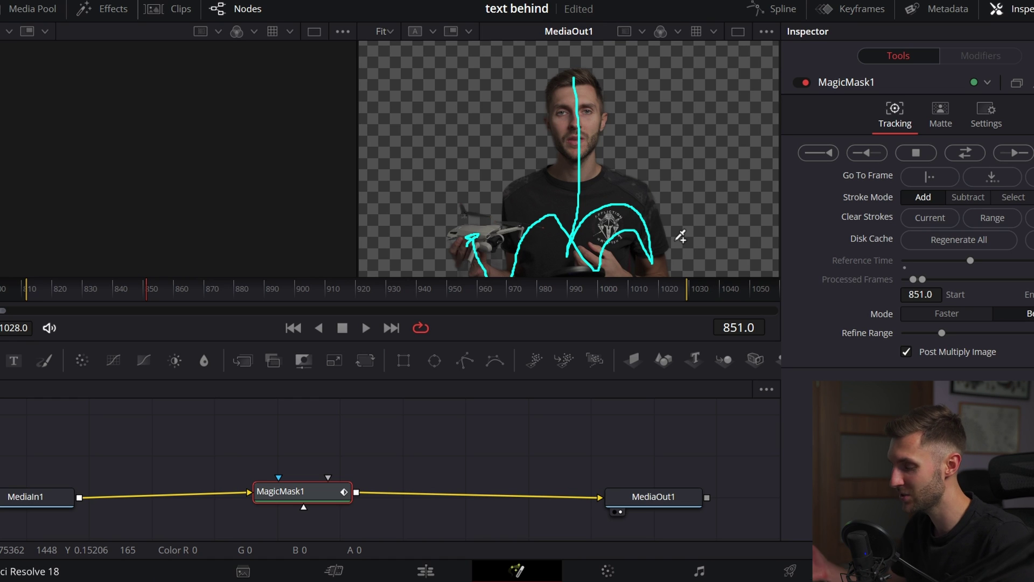
click(947, 113)
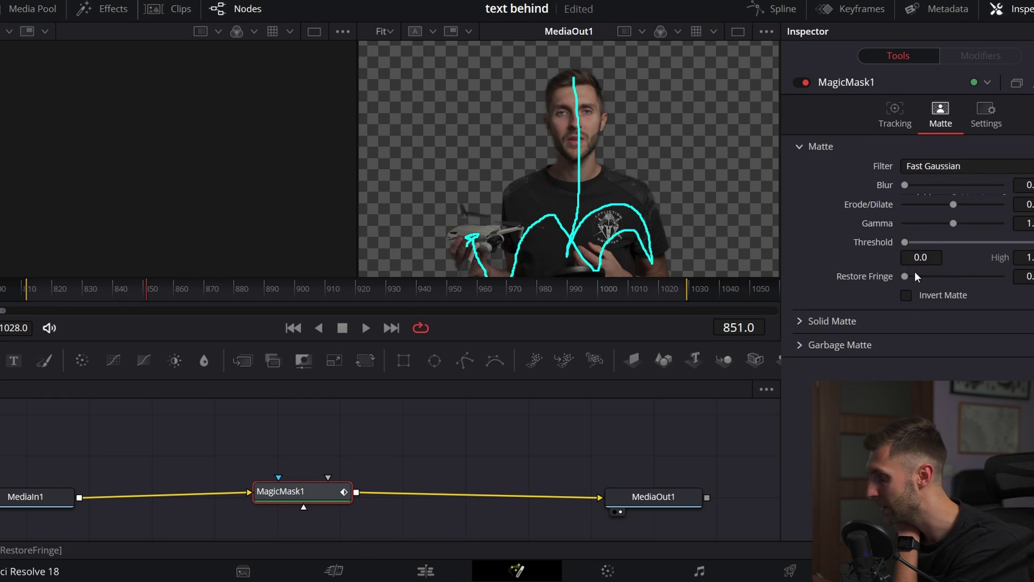
drag(901, 186, 904, 186)
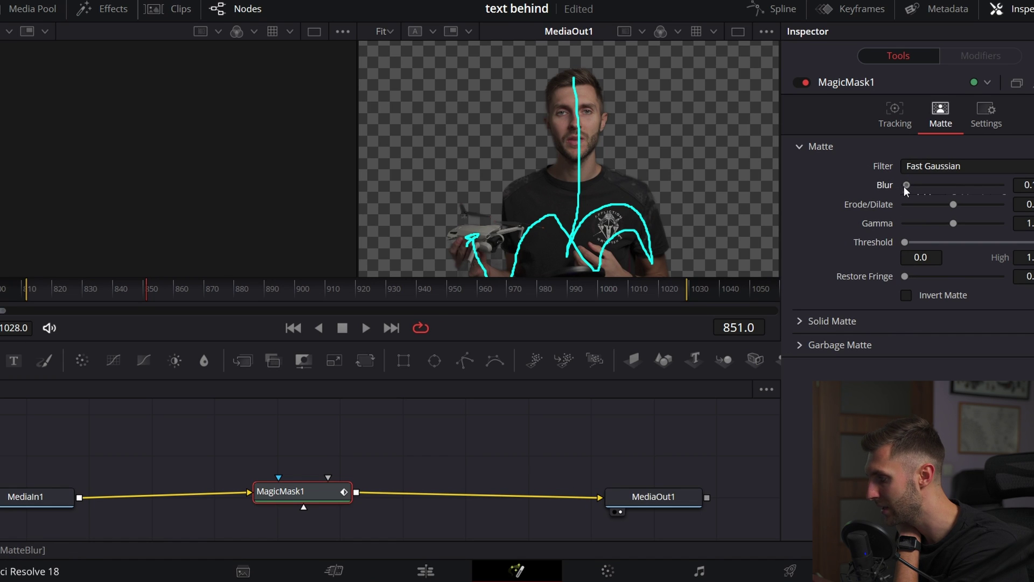
click(906, 114)
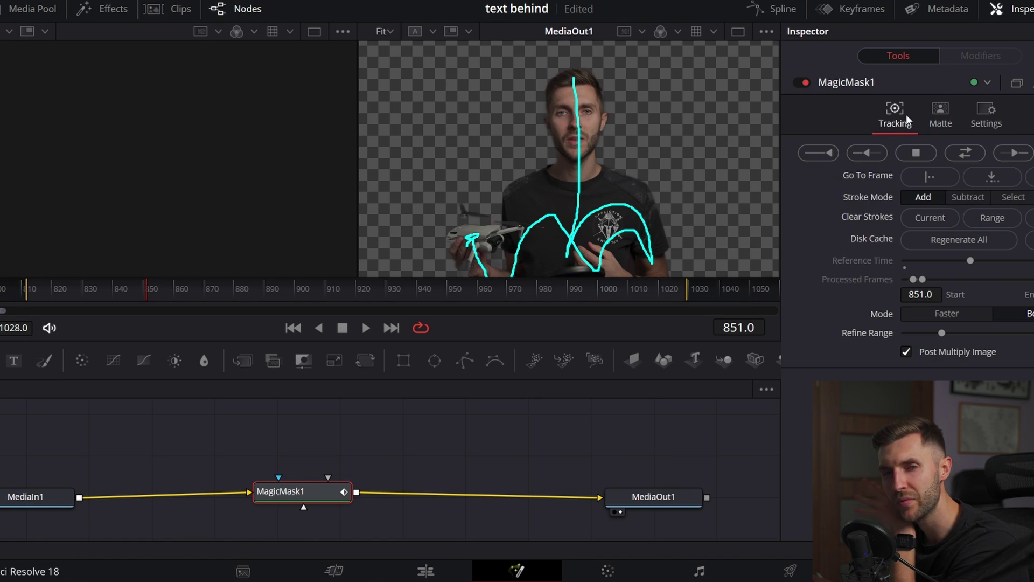
Track the Magic Mask bidirectionally through the clip, then return to the Edit page.
click(967, 153)
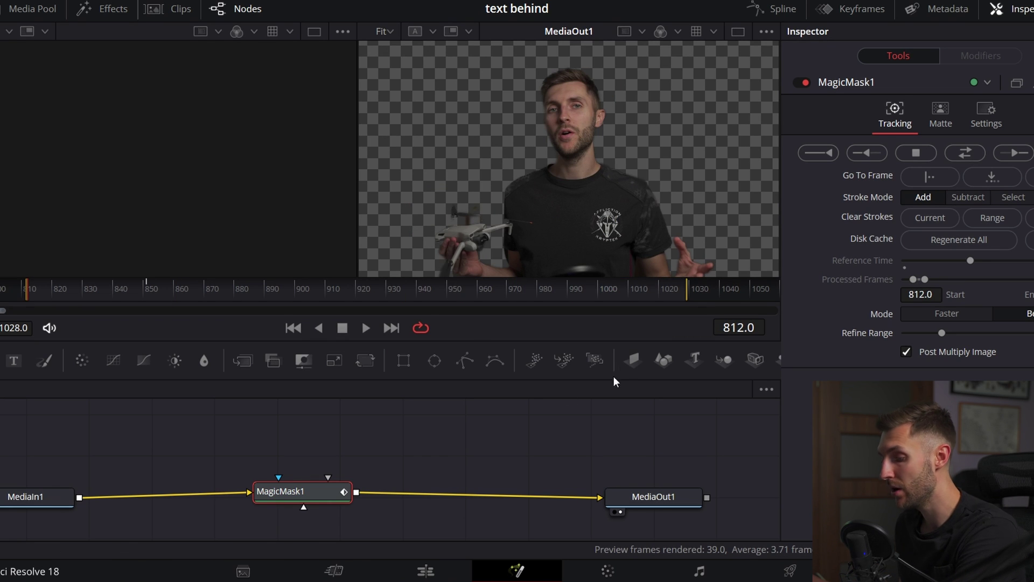
click(426, 571)
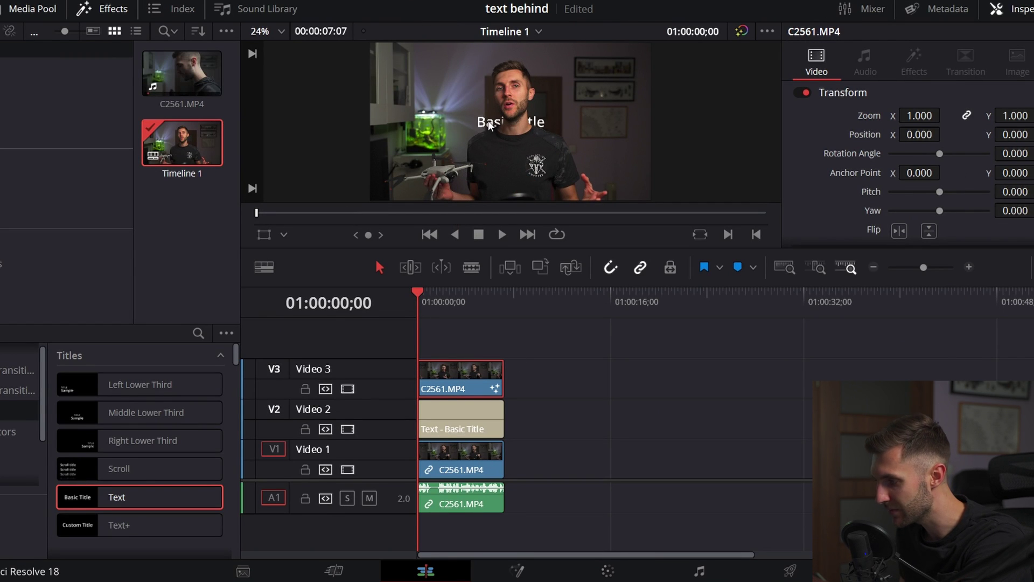
Replace the Text title's placeholder with 'TEXT BEHIND'.
click(450, 423)
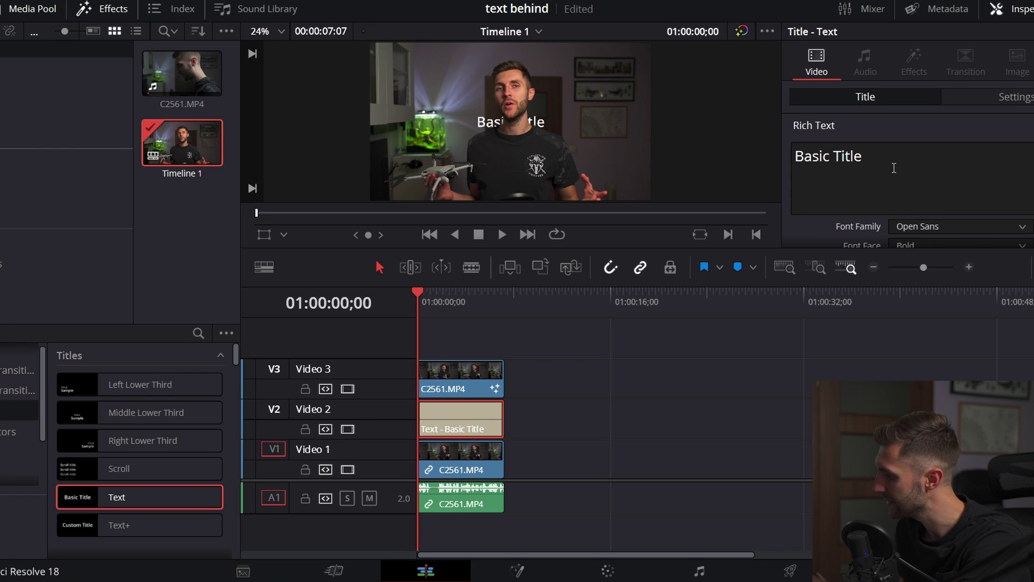
drag(894, 168, 784, 150)
text(TEX)
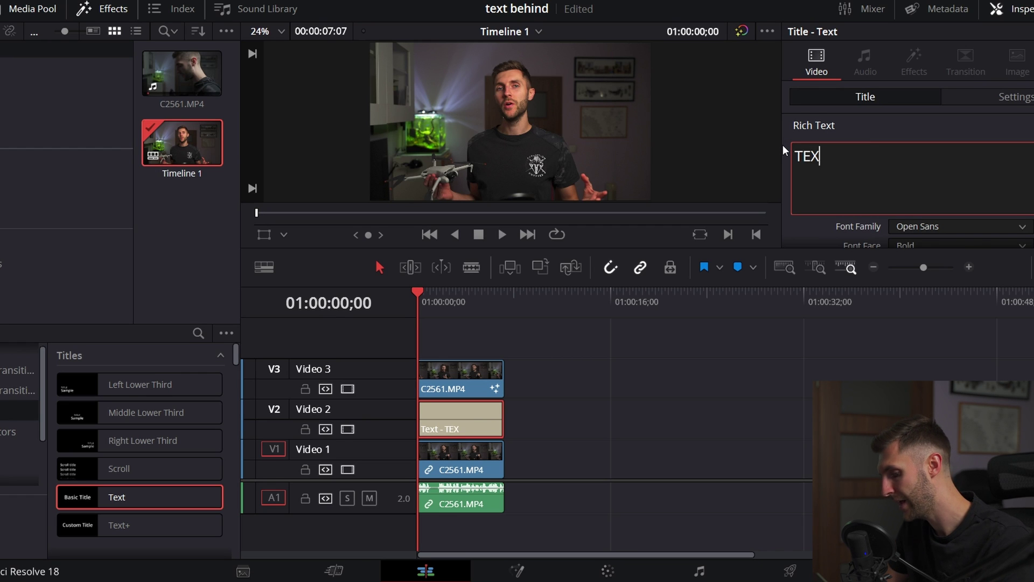
text(T BEHIND)
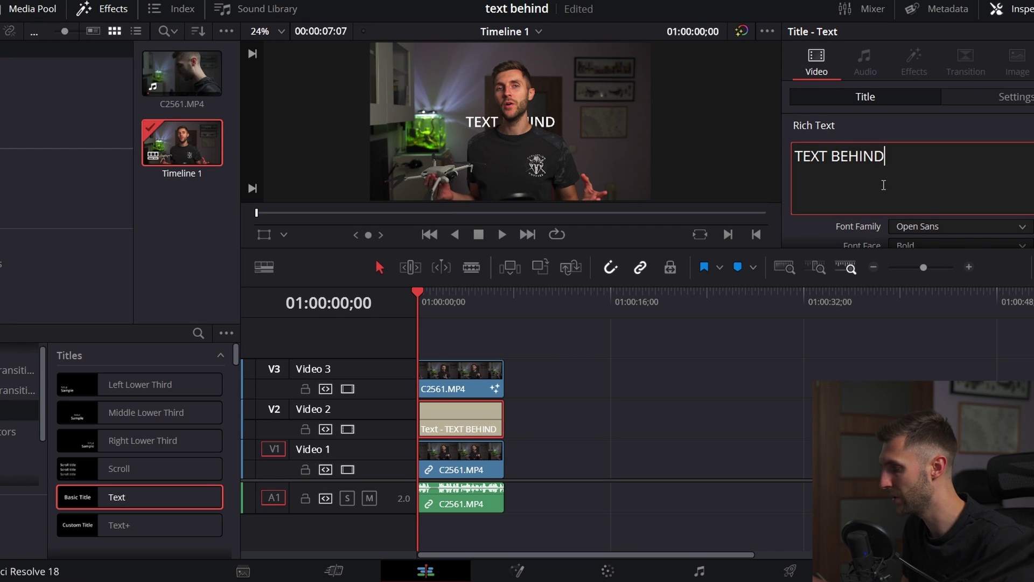
Enlarge the title to size 234 and raise it to Position Y 376.
scroll(856, 188, down, 3)
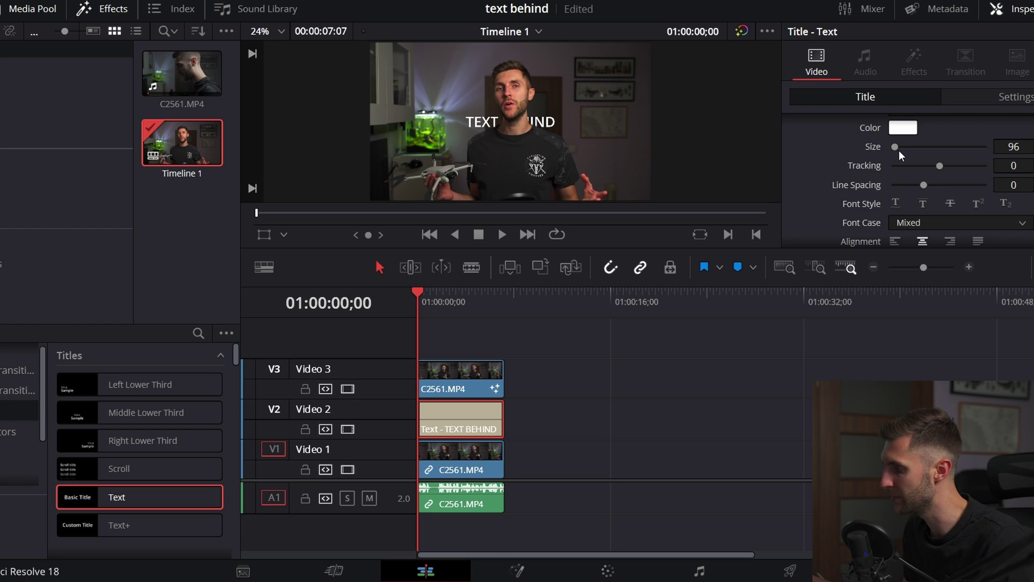
drag(900, 156, 898, 152)
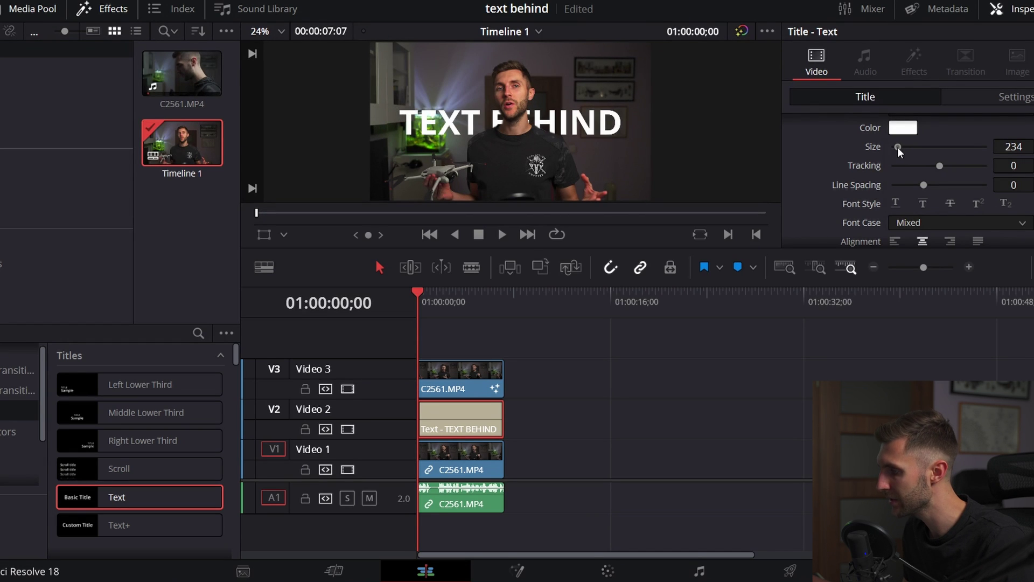
scroll(980, 181, up, 3)
click(997, 98)
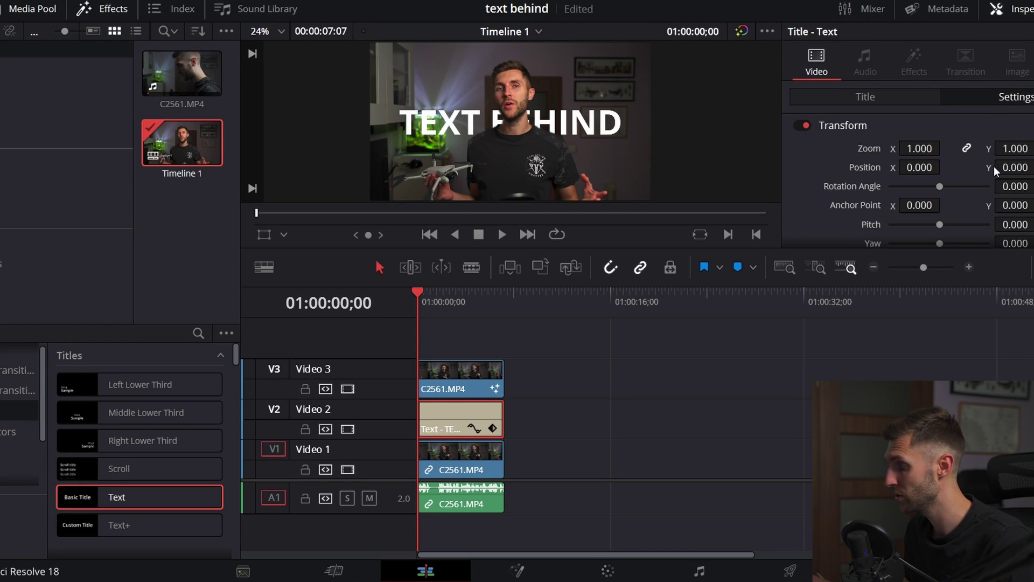
drag(1023, 171, 1033, 172)
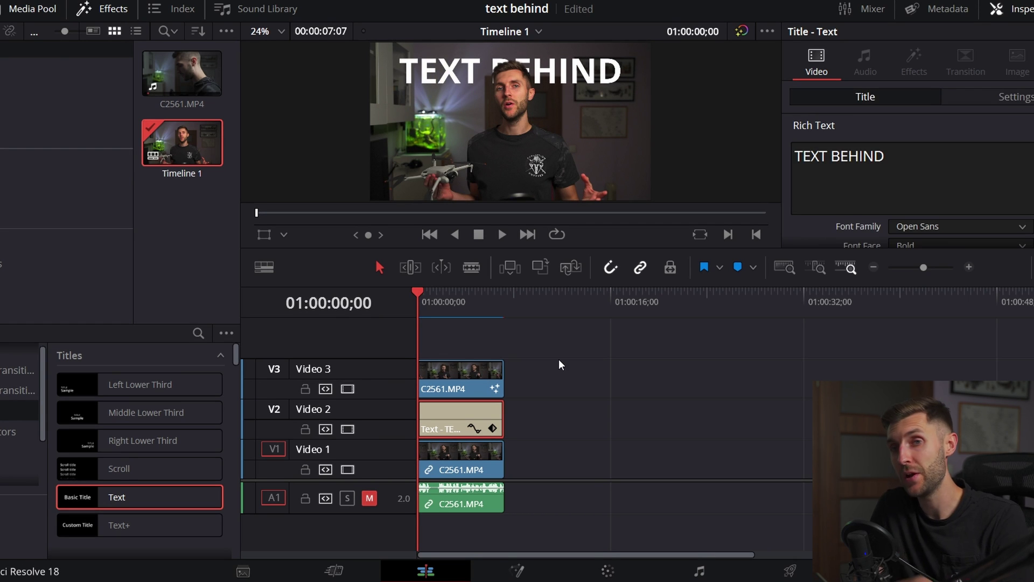
key(space)
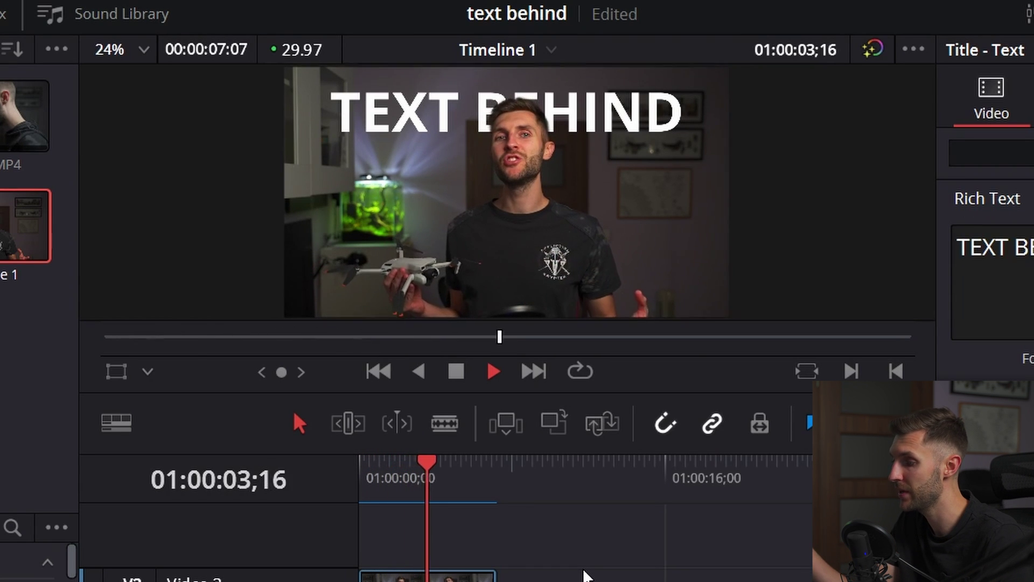
key(space)
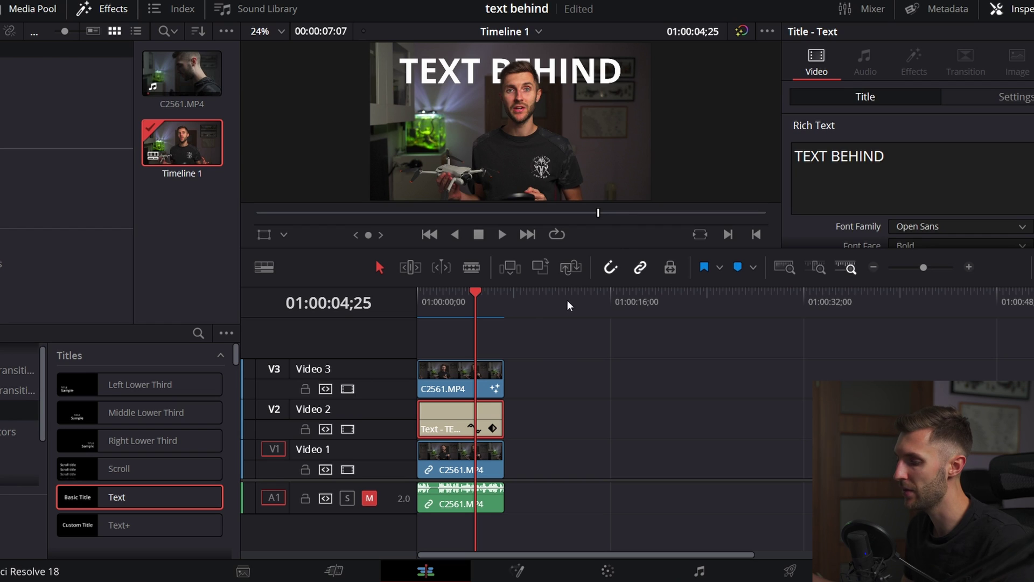
click(469, 373)
click(462, 466)
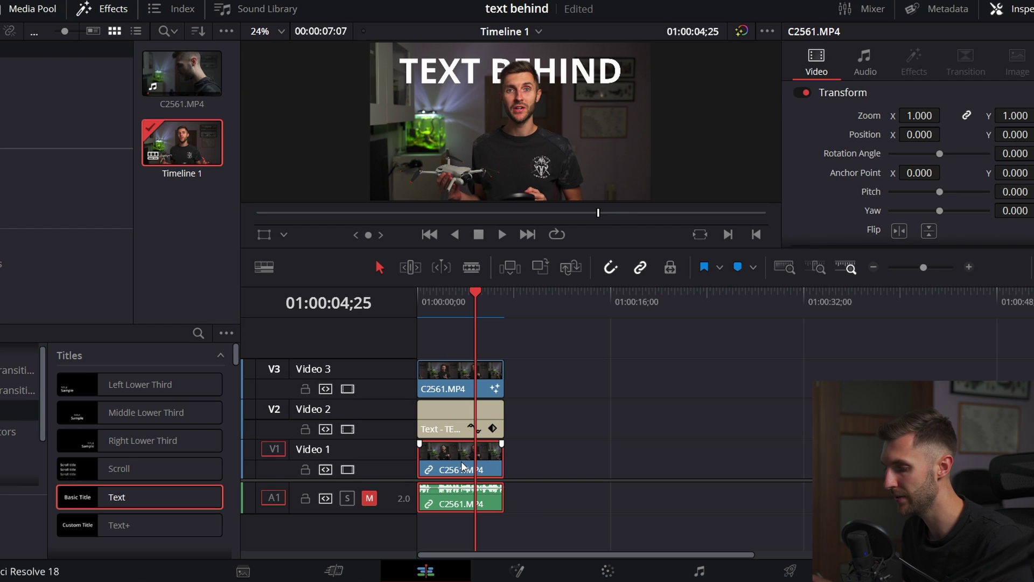
click(471, 380)
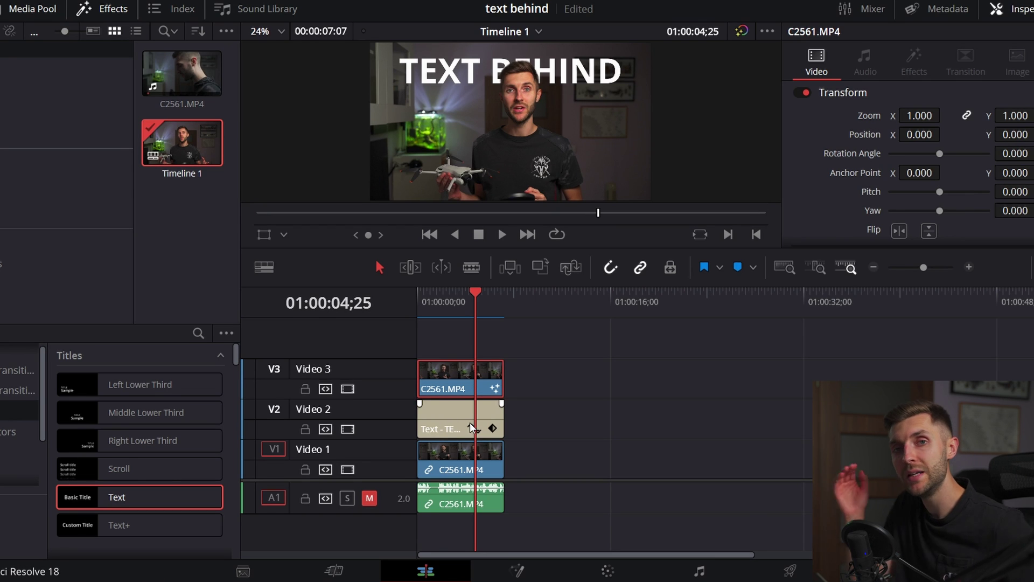